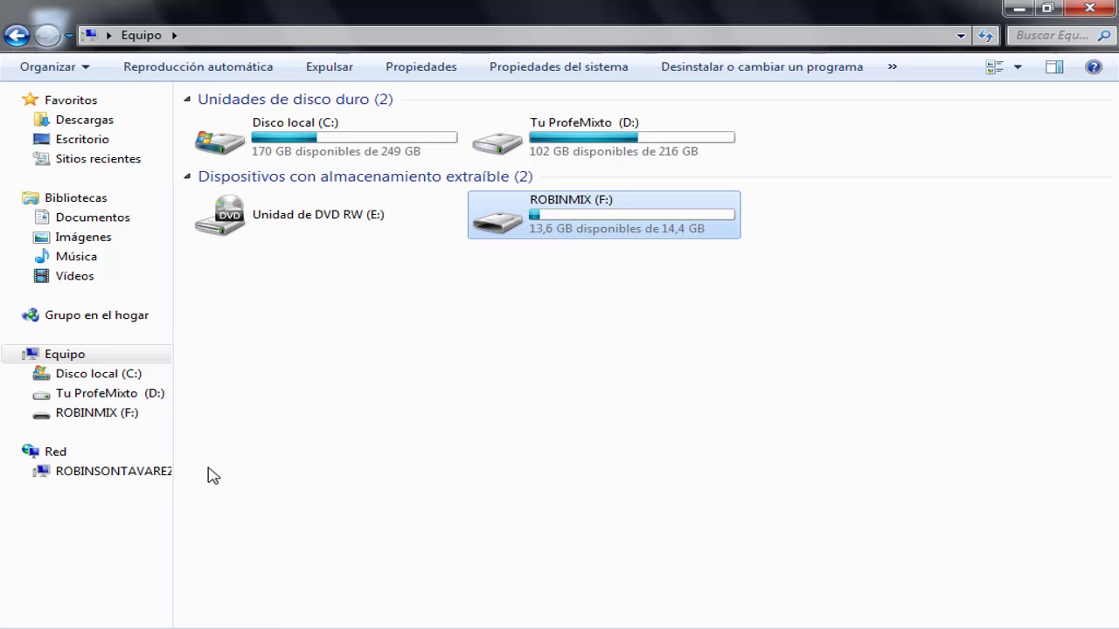
Open the format settings of the ROBINMIX (F:) drive, review the available file systems, and close them without formatting
{"action": "left_click", "coordinate": [612, 341]}
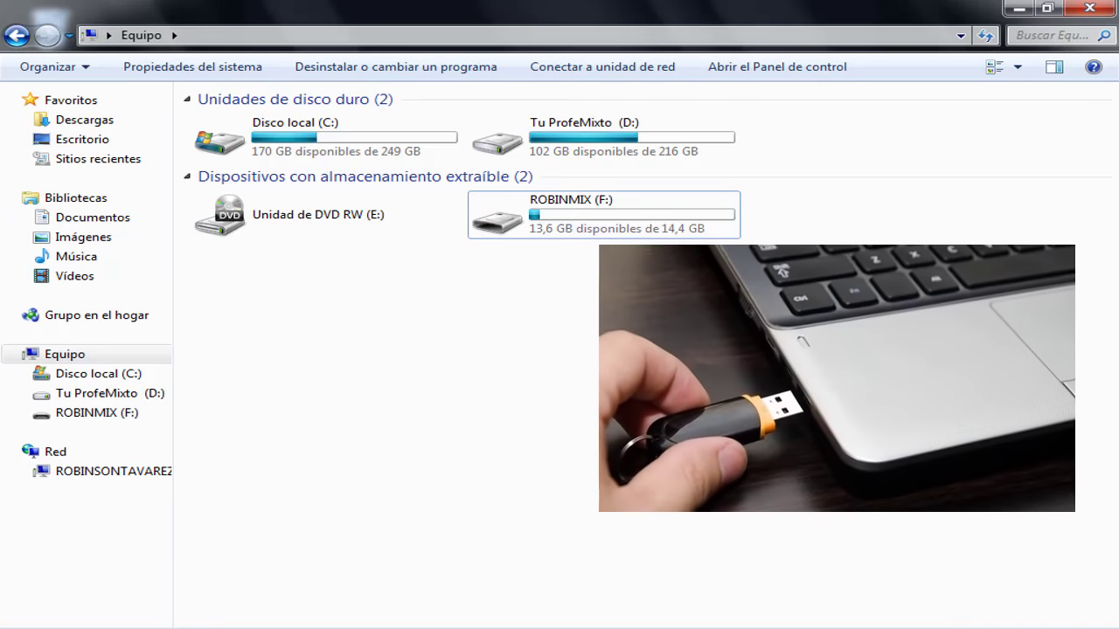
{"action": "left_click", "coordinate": [566, 230]}
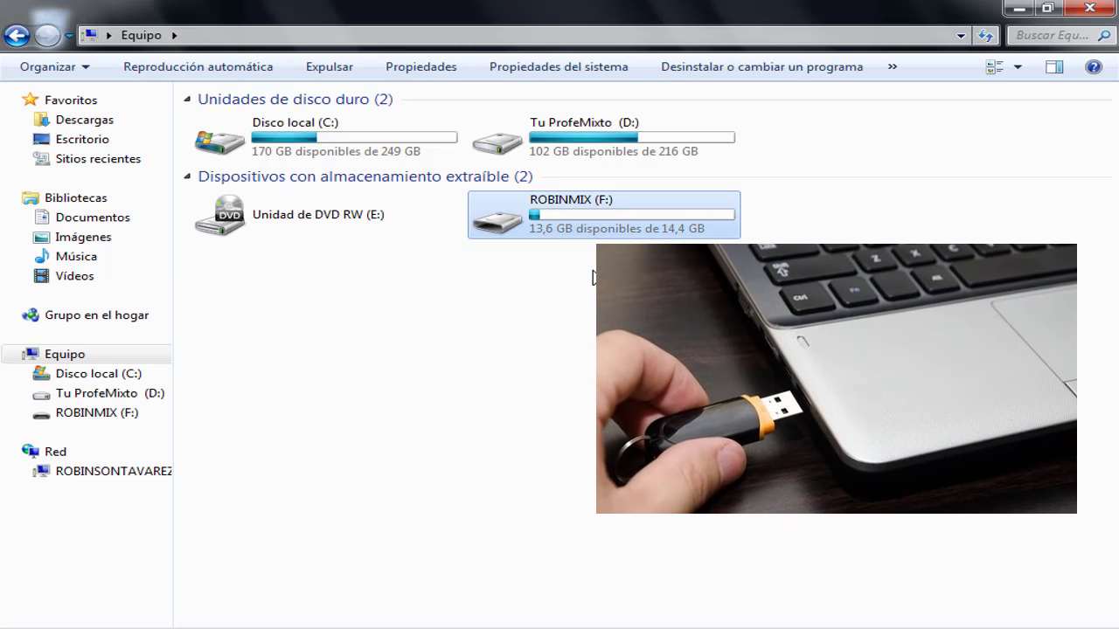
{"action": "right_click", "coordinate": [581, 227]}
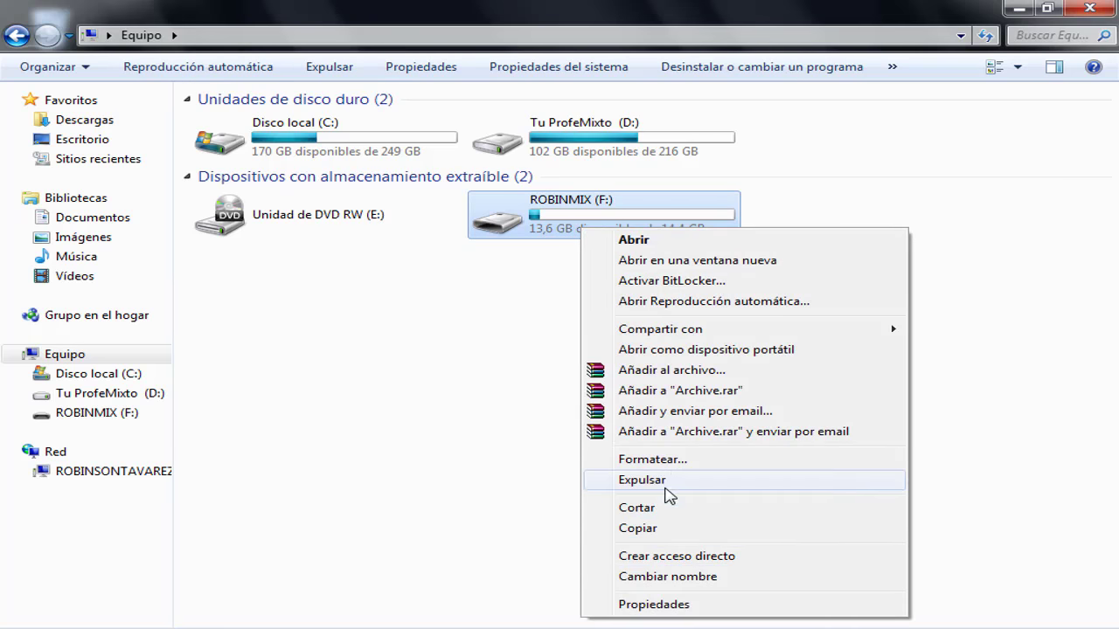
{"action": "left_click", "coordinate": [674, 462]}
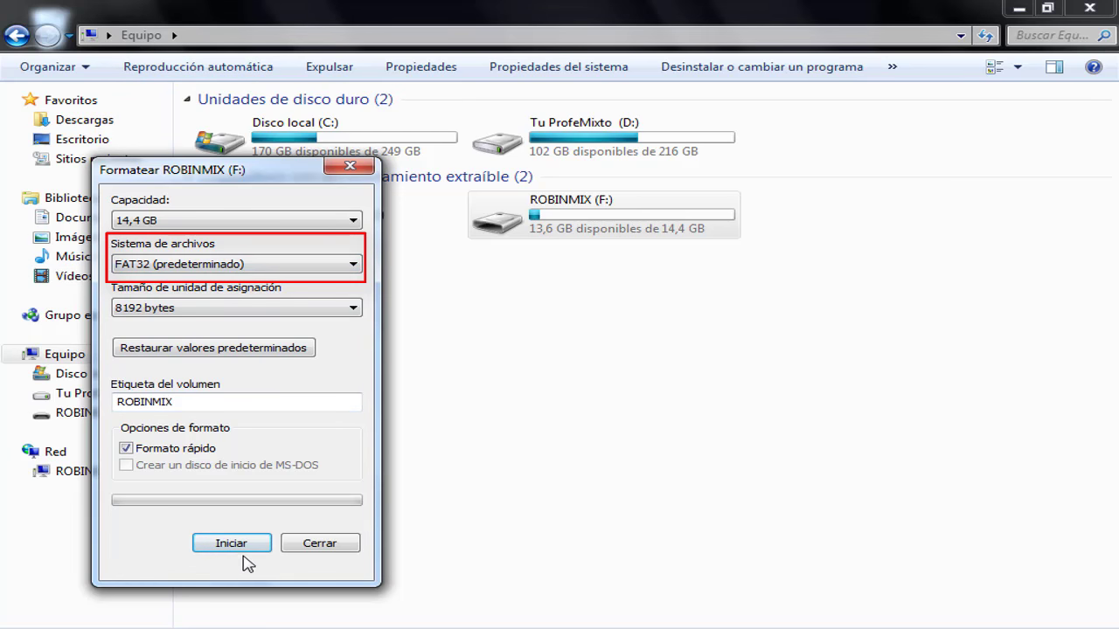
{"action": "left_click", "coordinate": [185, 268]}
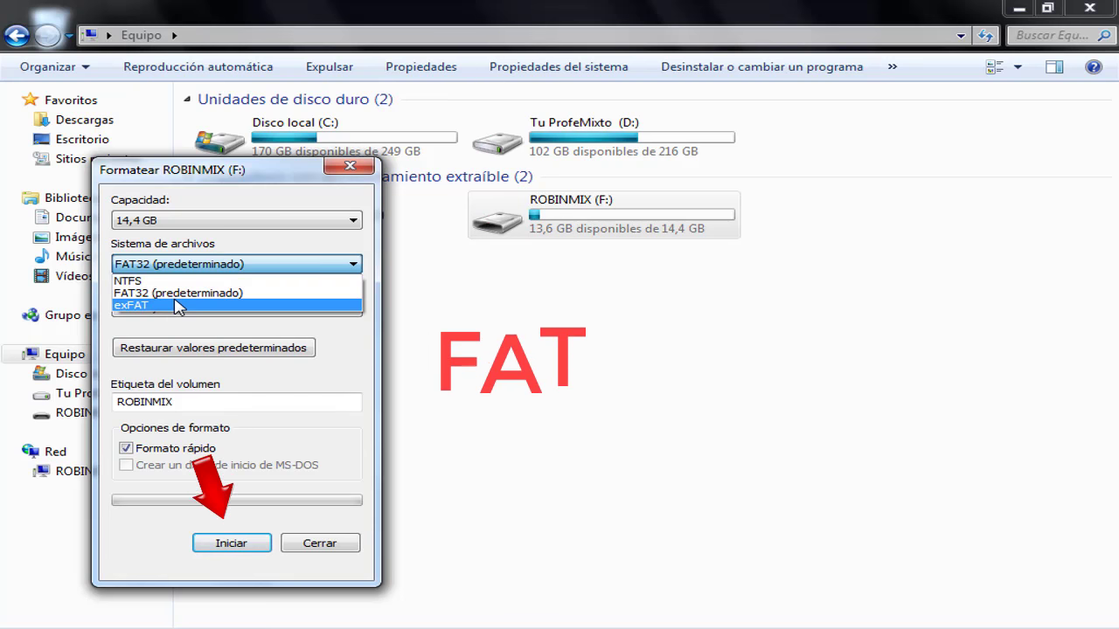
{"action": "left_click", "coordinate": [268, 382]}
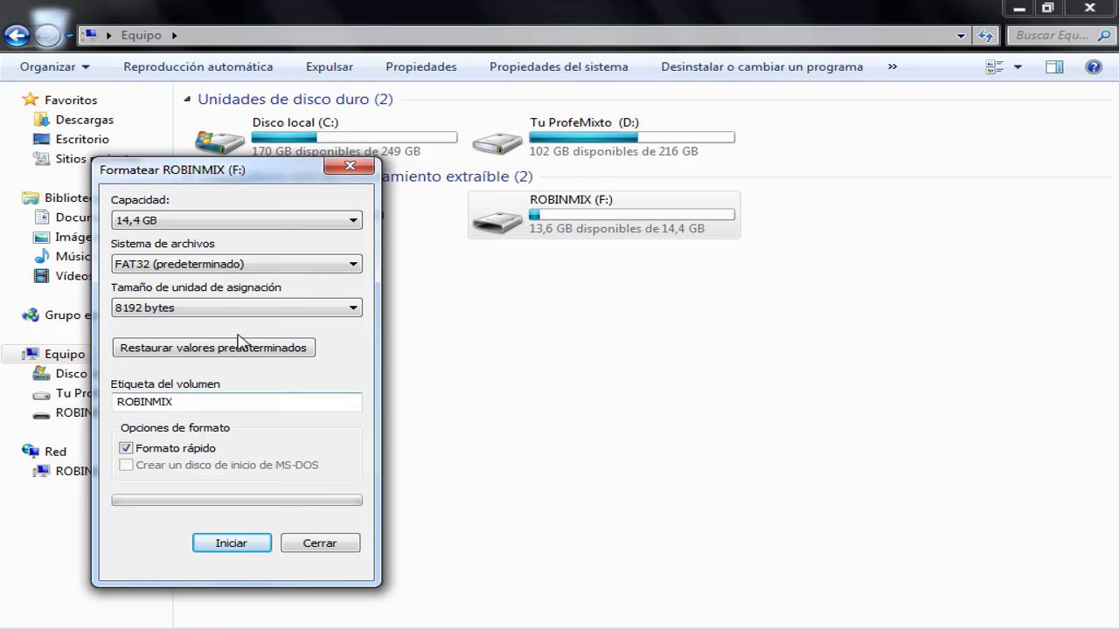
{"action": "left_click", "coordinate": [346, 552]}
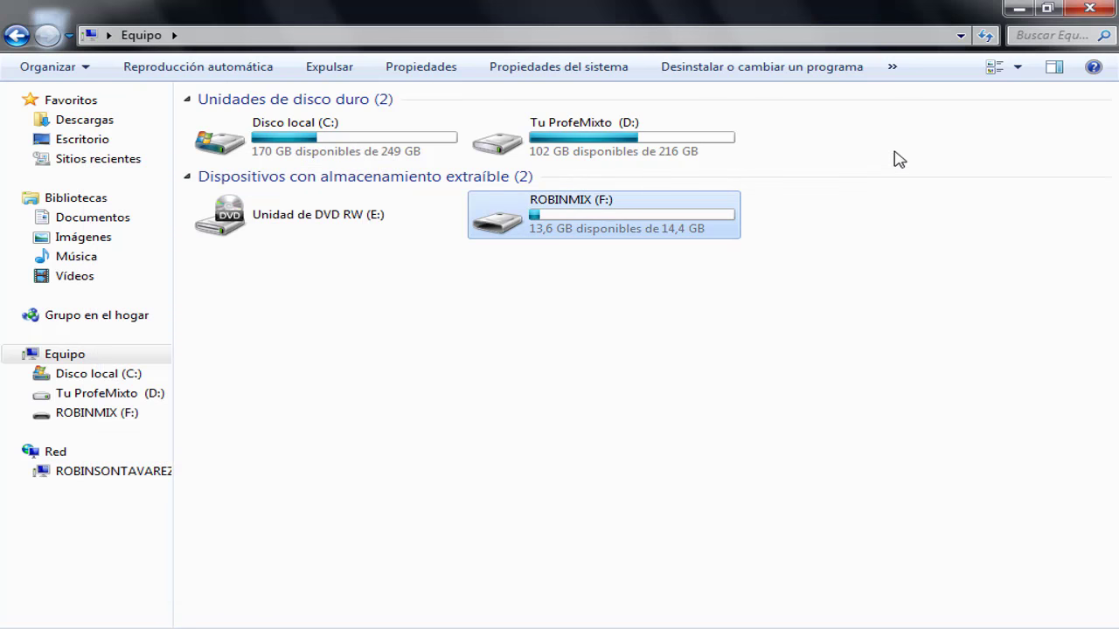
Clear the open windows from the desktop, search the computer for rufus, and launch rufus-usb-3-5
{"action": "left_click", "coordinate": [1017, 10]}
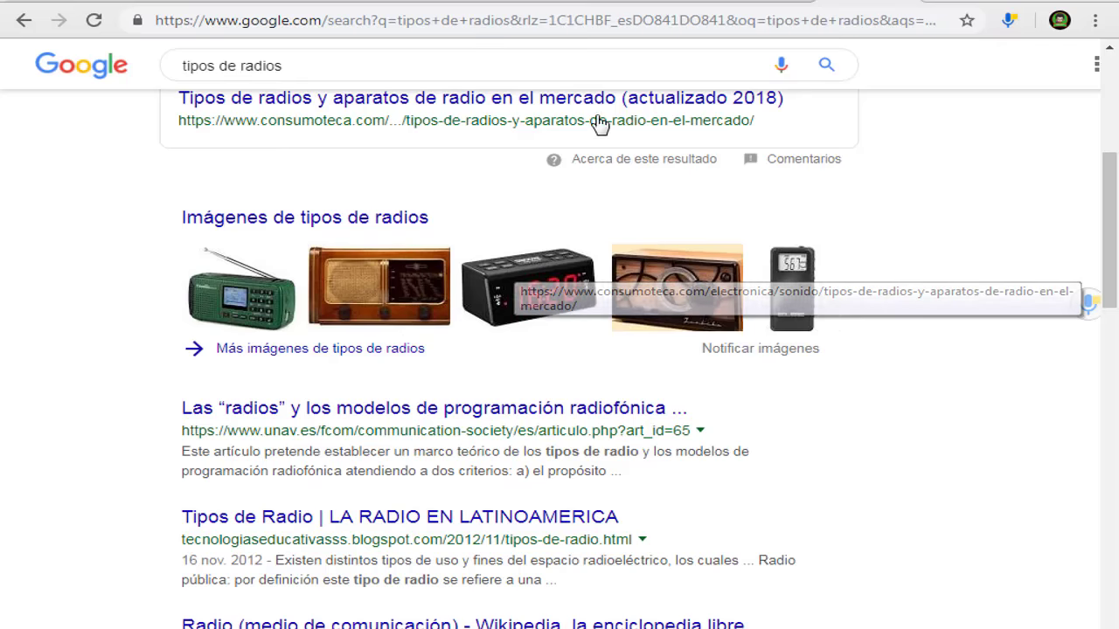
{"action": "left_click", "coordinate": [699, 2]}
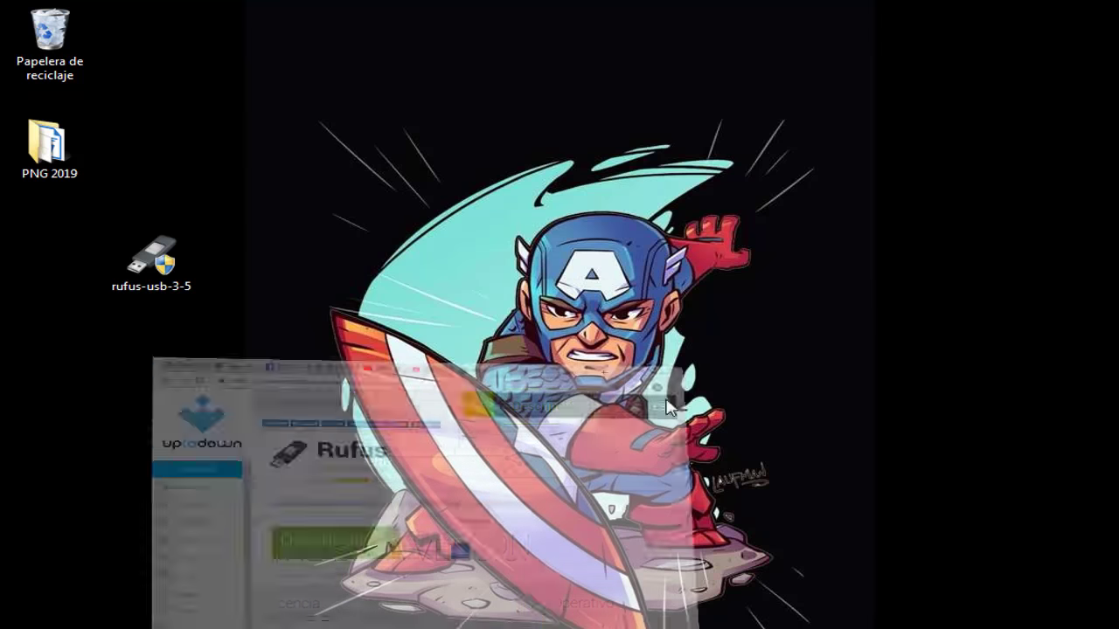
{"action": "key", "text": "super"}
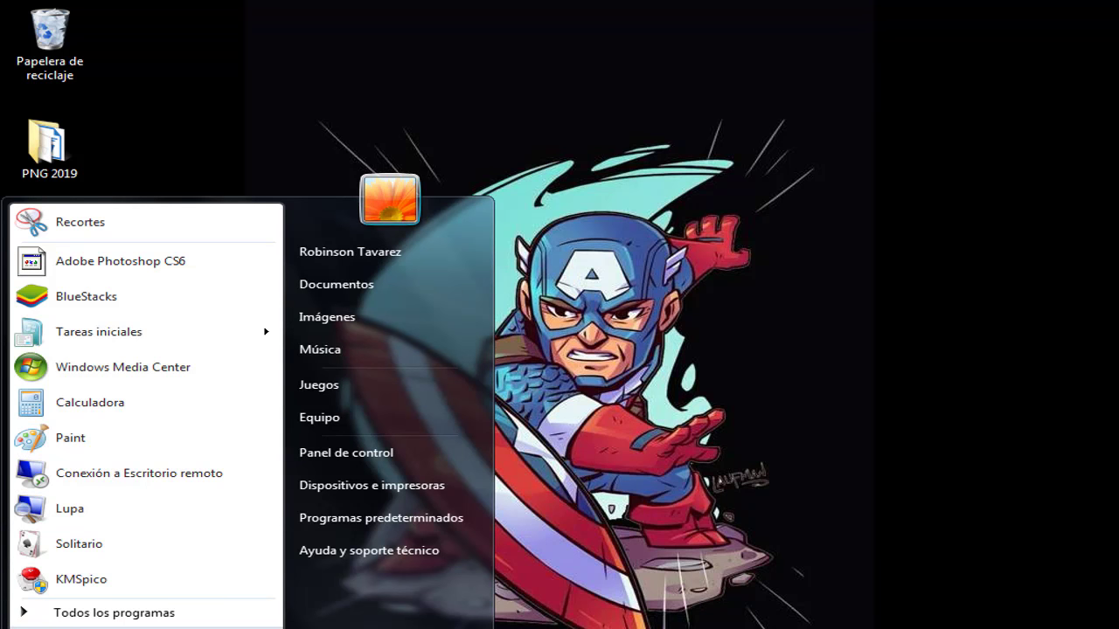
{"action": "type", "text": "rufus"}
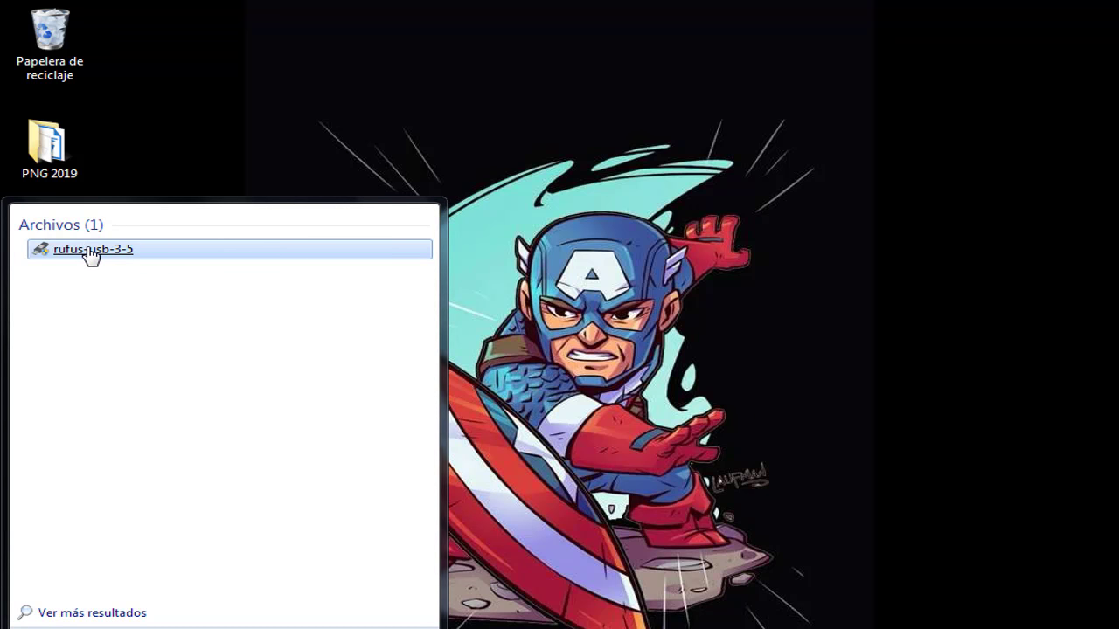
{"action": "left_click_drag", "start_coordinate": [90, 255], "coordinate": [147, 218]}
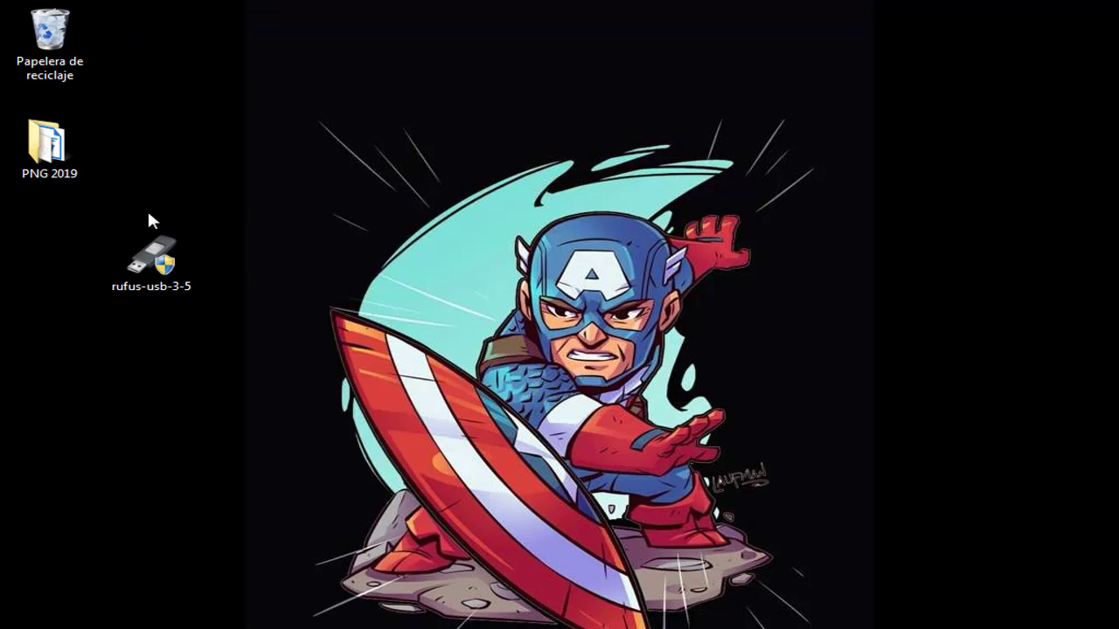
{"action": "left_click", "coordinate": [166, 272]}
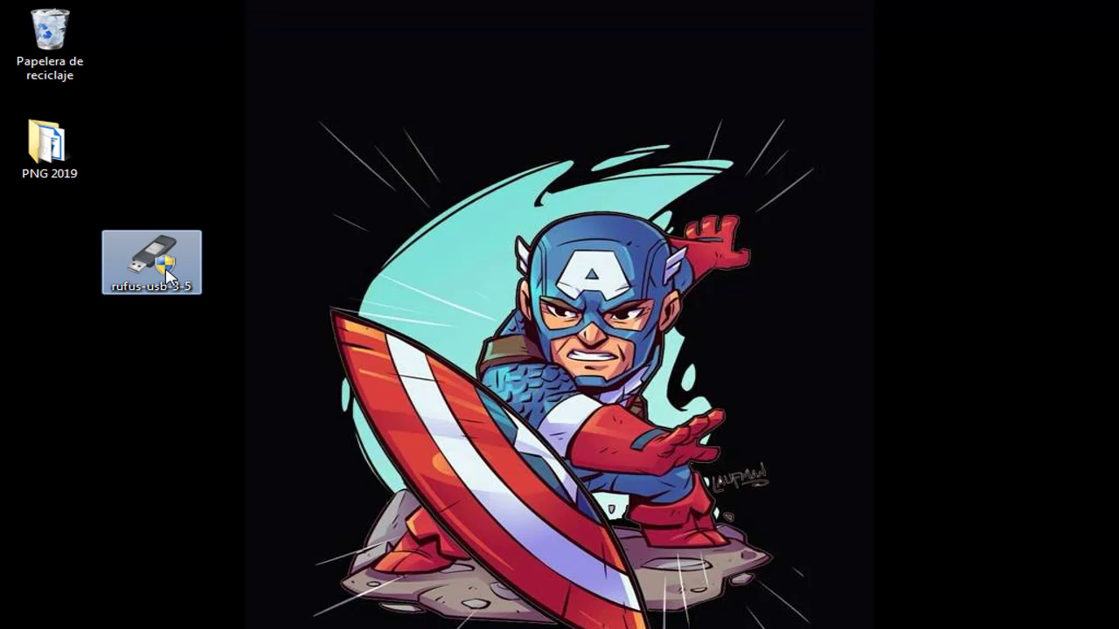
{"action": "double_click", "coordinate": [166, 272]}
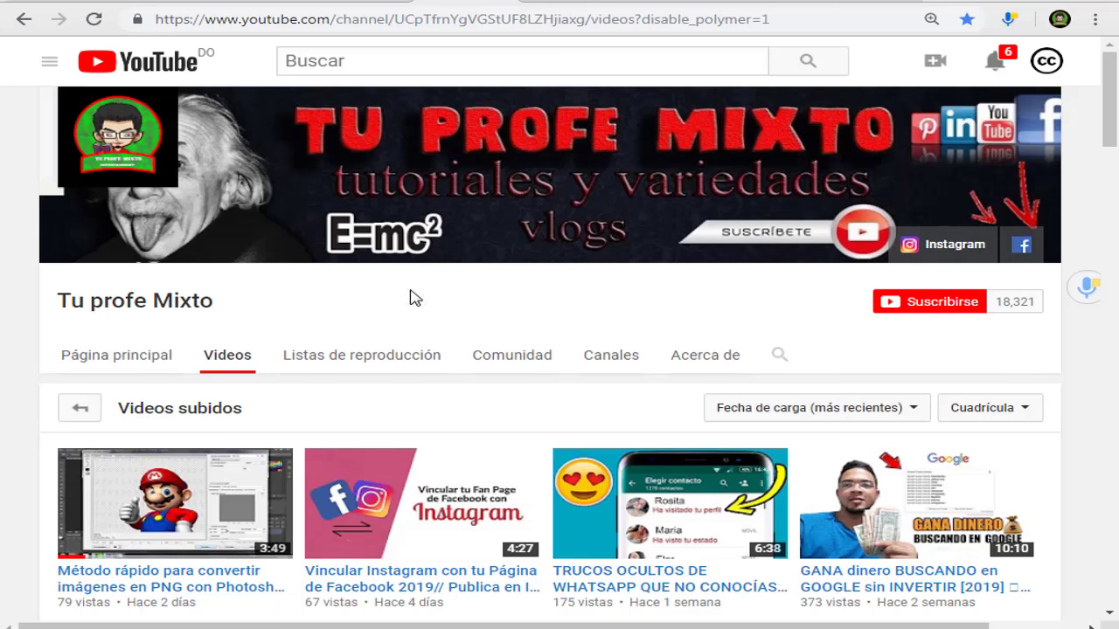
Subscribe to the Tu profe Mixto channel on YouTube and save its notifications as Todas
{"action": "left_click", "coordinate": [927, 303]}
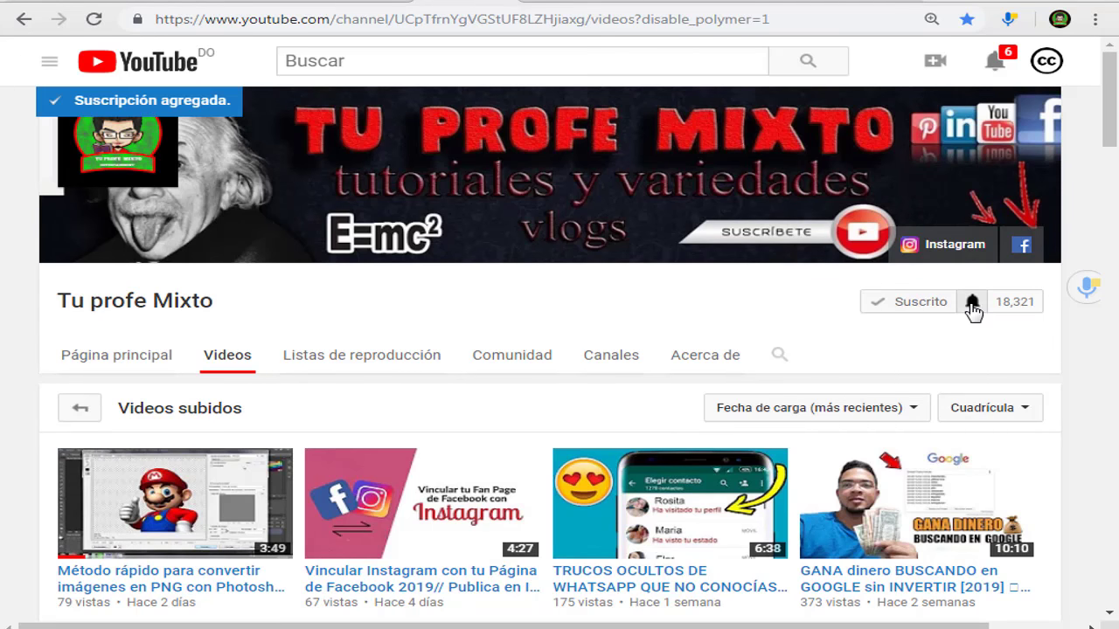
{"action": "left_click", "coordinate": [971, 302]}
{"action": "left_click", "coordinate": [414, 229]}
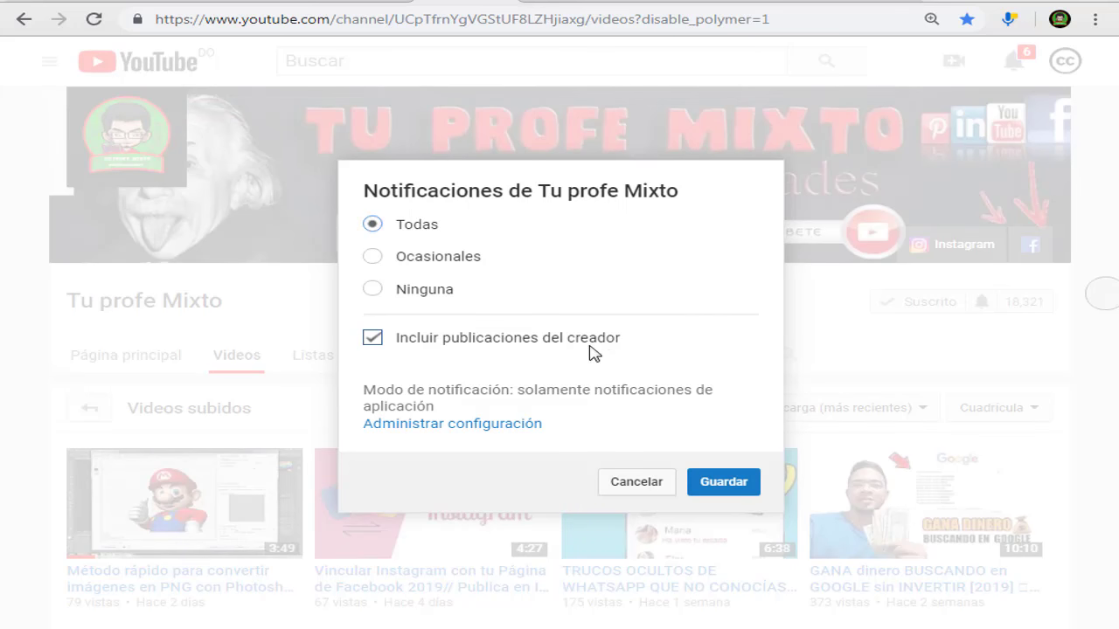
{"action": "left_click", "coordinate": [720, 481]}
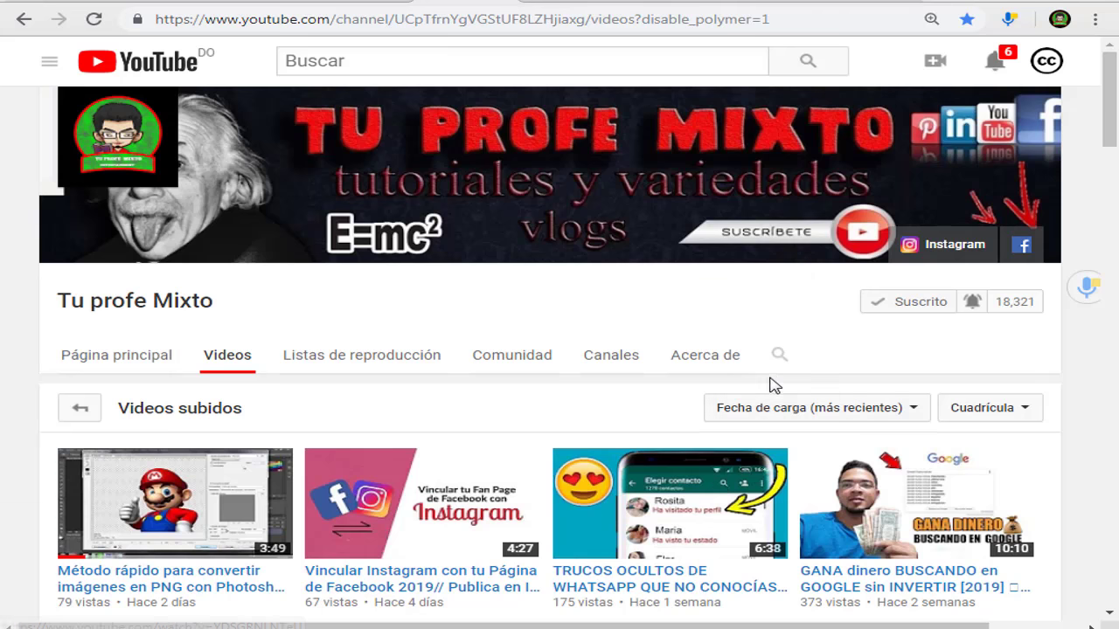
Look through the uploaded videos of the Tu profe Mixto channel
{"action": "scroll", "coordinate": [775, 382], "scroll_direction": "down", "scroll_amount": 3}
{"action": "scroll", "coordinate": [771, 386], "scroll_direction": "down", "scroll_amount": 3}
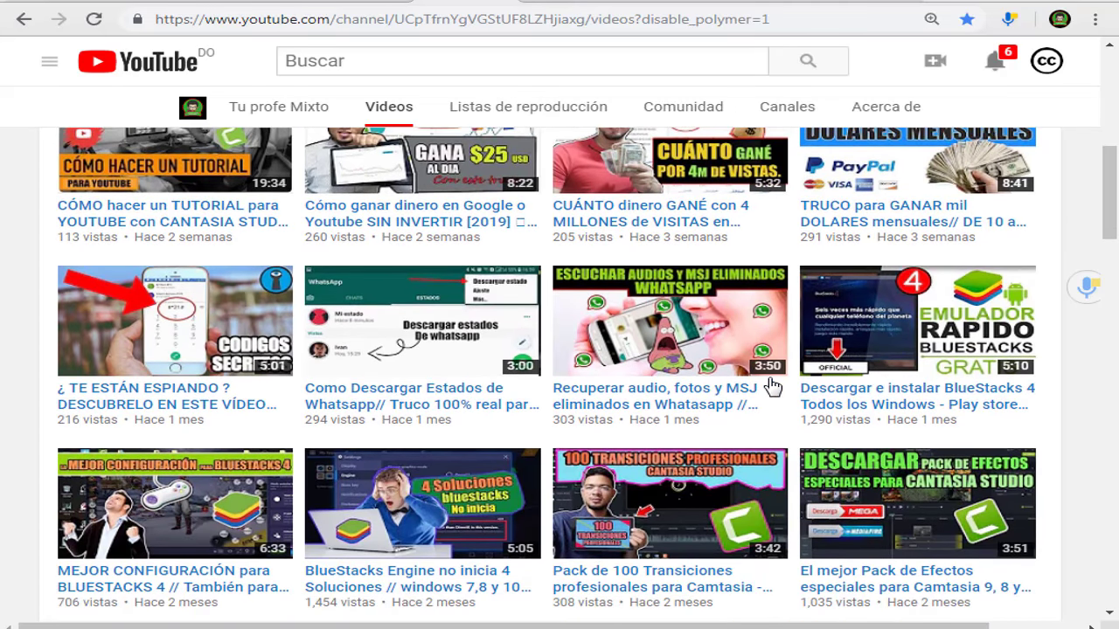
{"action": "scroll", "coordinate": [771, 386], "scroll_direction": "down", "scroll_amount": 1}
{"action": "scroll", "coordinate": [771, 386], "scroll_direction": "down", "scroll_amount": 2}
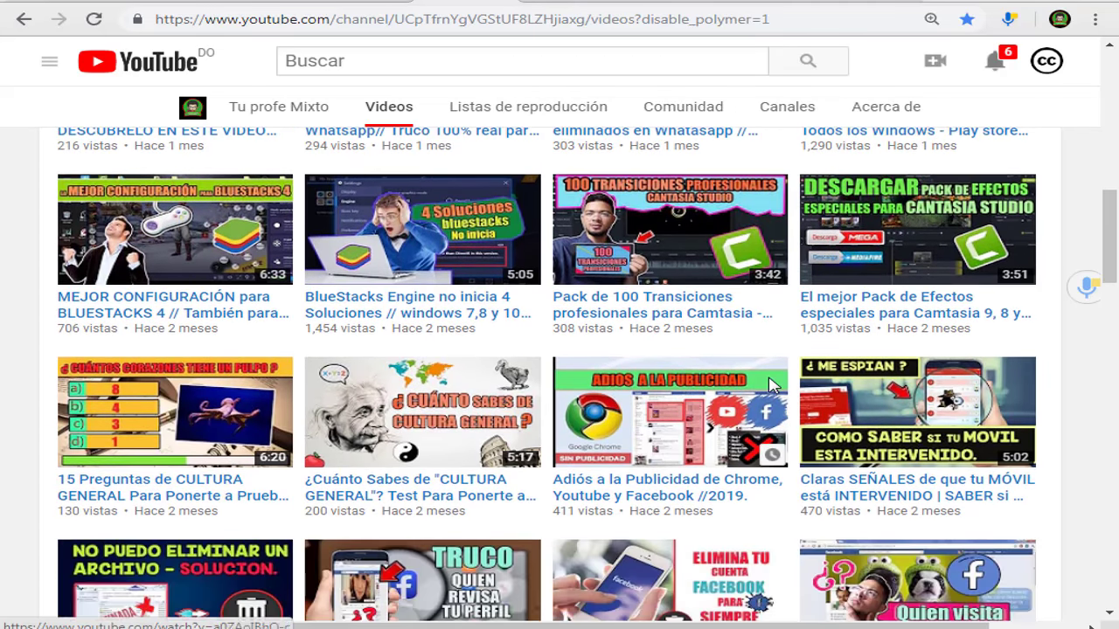
{"action": "scroll", "coordinate": [771, 386], "scroll_direction": "down", "scroll_amount": 3}
{"action": "scroll", "coordinate": [771, 386], "scroll_direction": "down", "scroll_amount": 5}
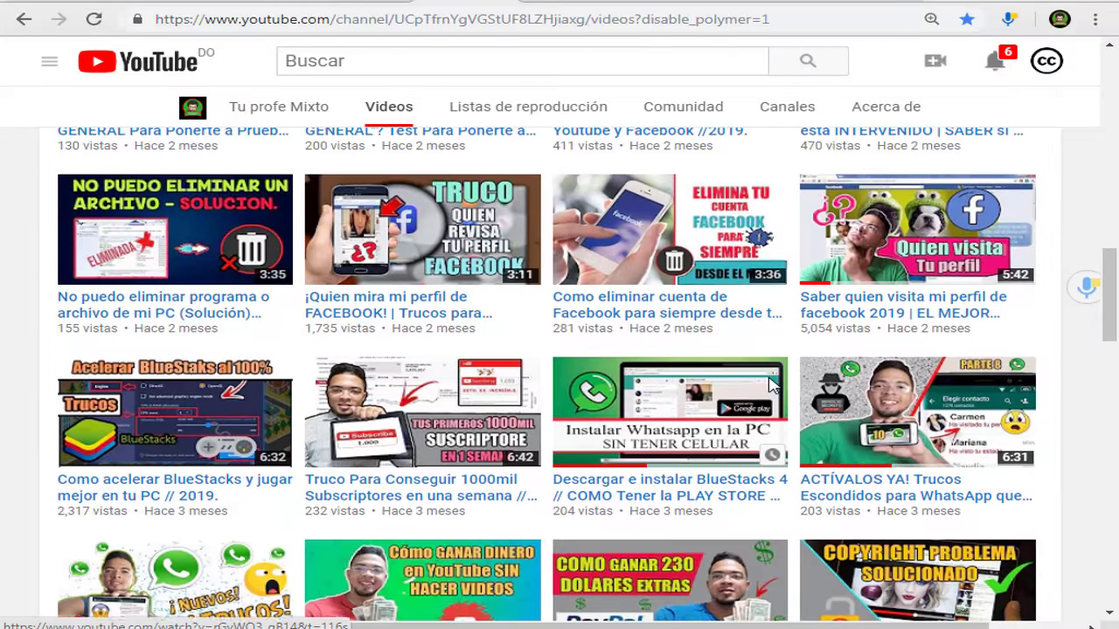
{"action": "scroll", "coordinate": [771, 386], "scroll_direction": "down", "scroll_amount": 2}
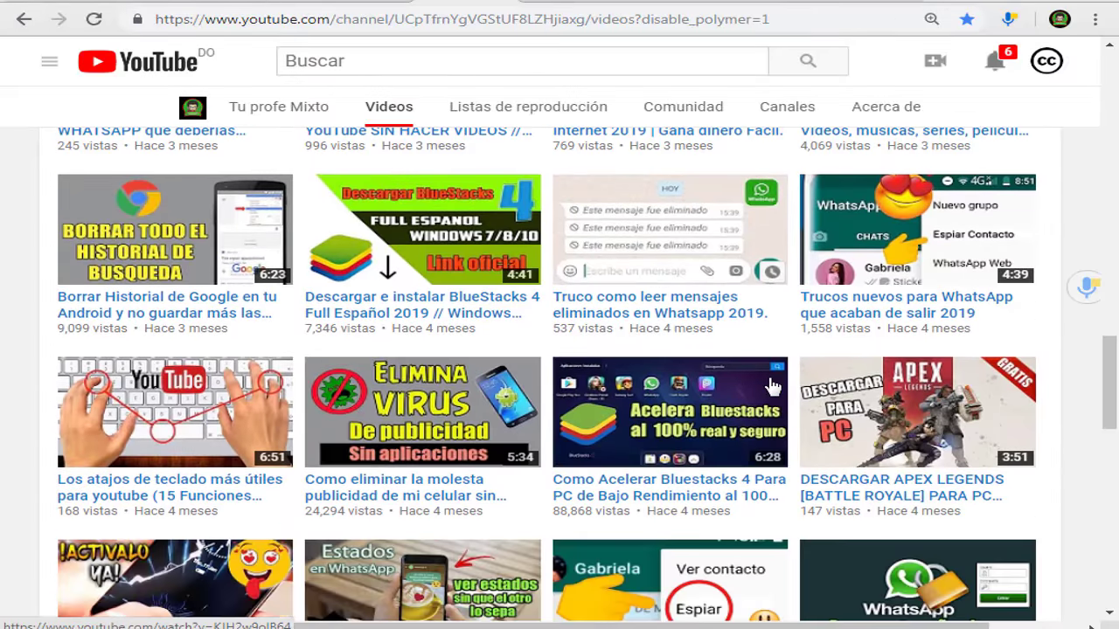
{"action": "scroll", "coordinate": [771, 386], "scroll_direction": "down", "scroll_amount": 3}
{"action": "scroll", "coordinate": [771, 386], "scroll_direction": "down", "scroll_amount": 5}
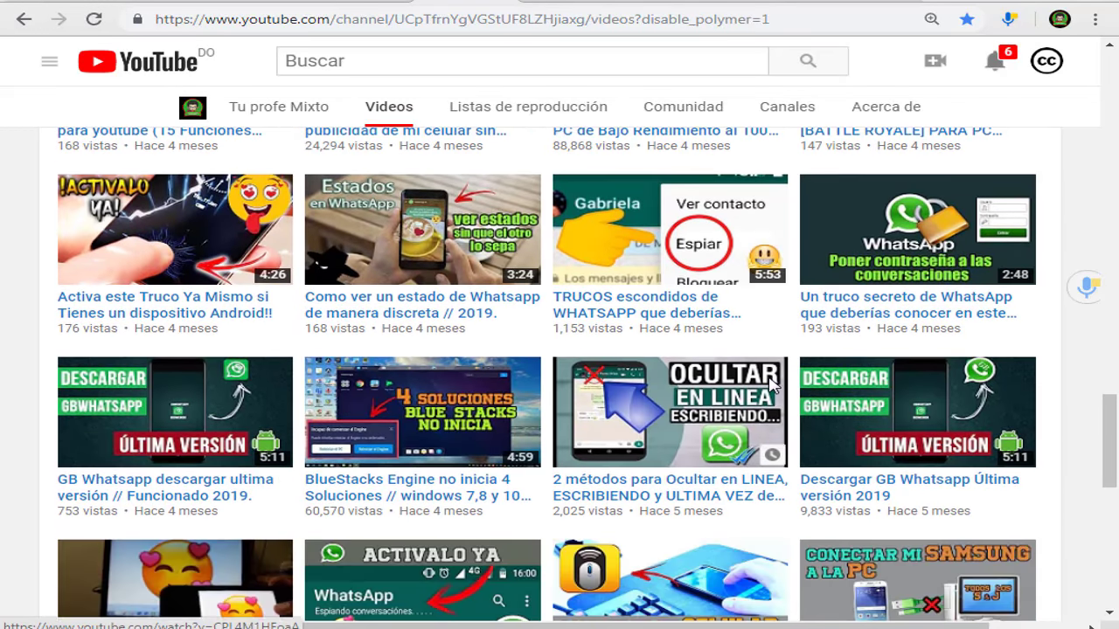
{"action": "scroll", "coordinate": [771, 385], "scroll_direction": "down", "scroll_amount": 3}
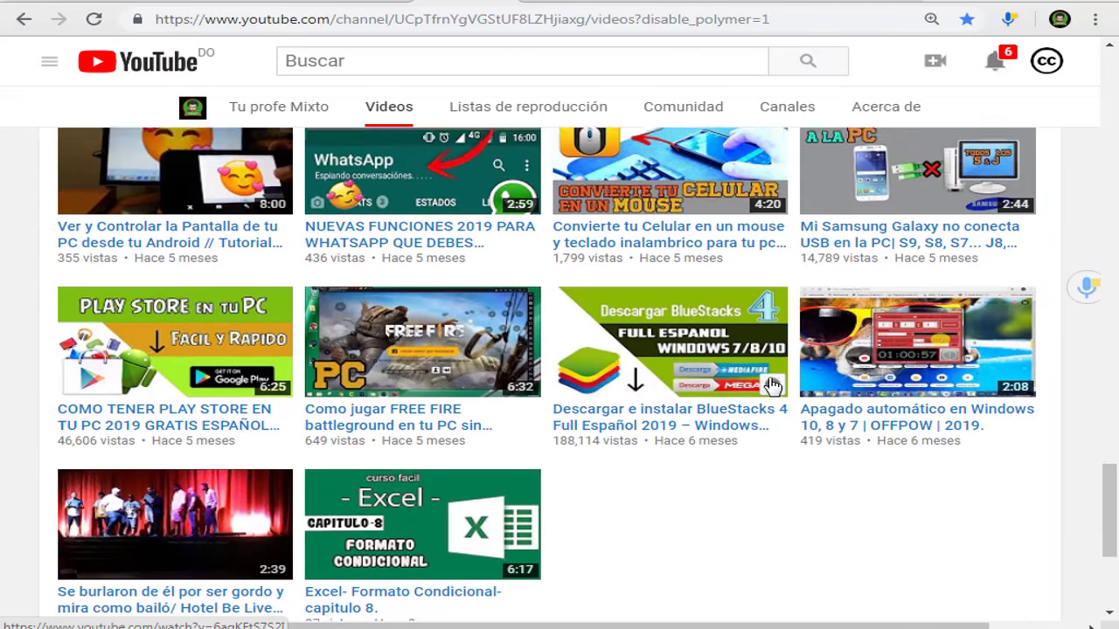
{"action": "scroll", "coordinate": [771, 387], "scroll_direction": "up", "scroll_amount": 9}
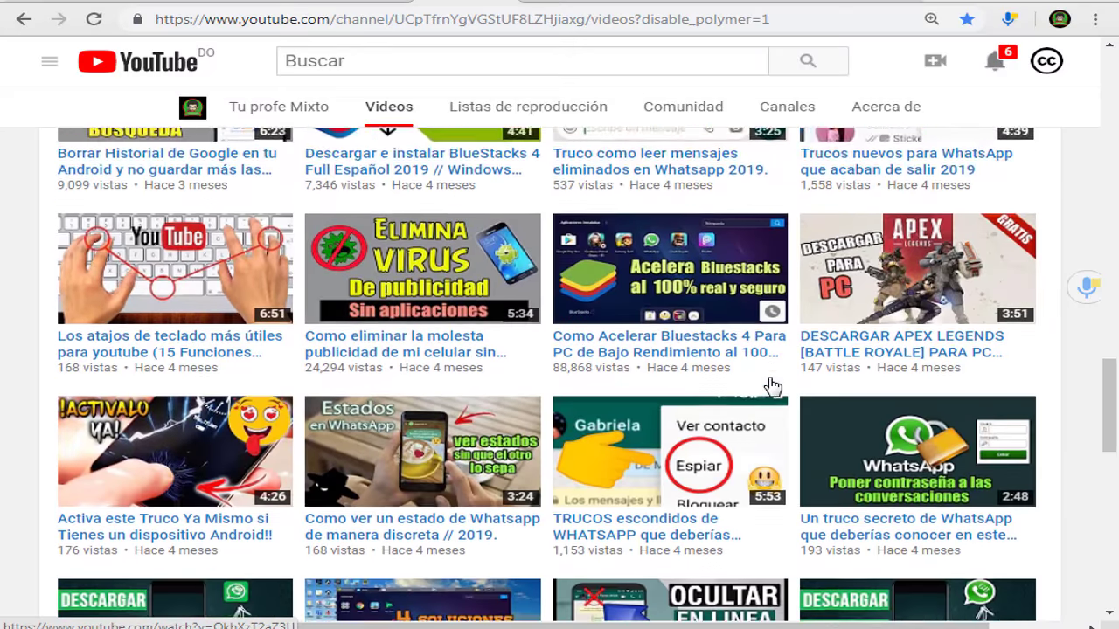
{"action": "scroll", "coordinate": [772, 387], "scroll_direction": "down", "scroll_amount": 3}
{"action": "scroll", "coordinate": [771, 387], "scroll_direction": "down", "scroll_amount": 5}
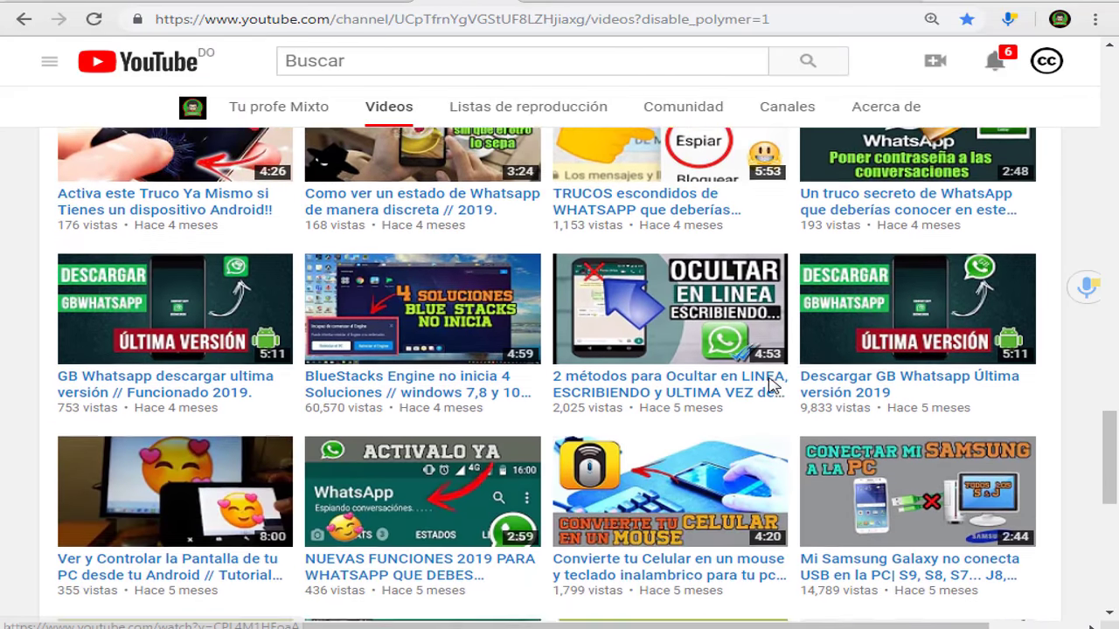
{"action": "scroll", "coordinate": [772, 385], "scroll_direction": "down", "scroll_amount": 2}
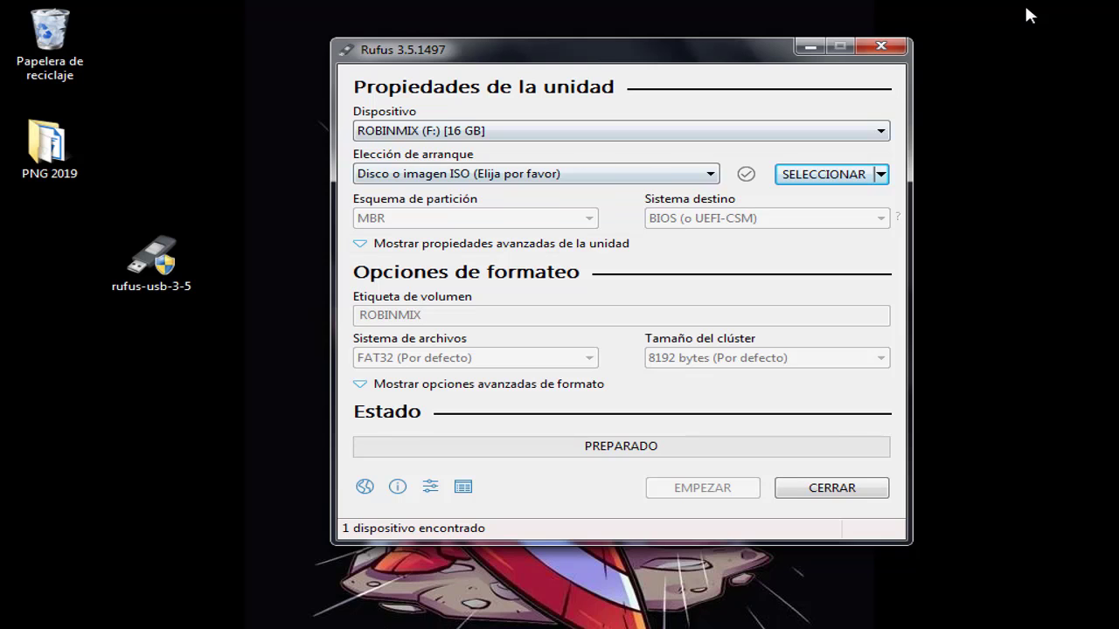
Check the device list in Rufus and compare it with the removable drive shown in the file explorer
{"action": "key", "text": "shift+Tab"}
{"action": "key", "text": "shift+Tab"}
{"action": "key", "text": "alt+Down"}
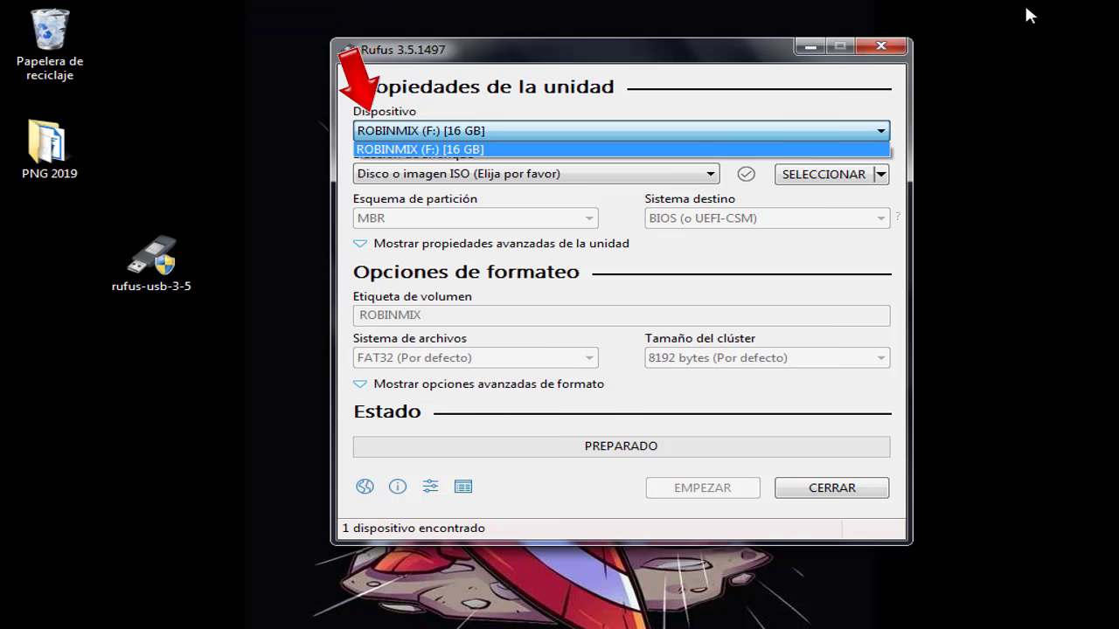
{"action": "key", "text": "super+e"}
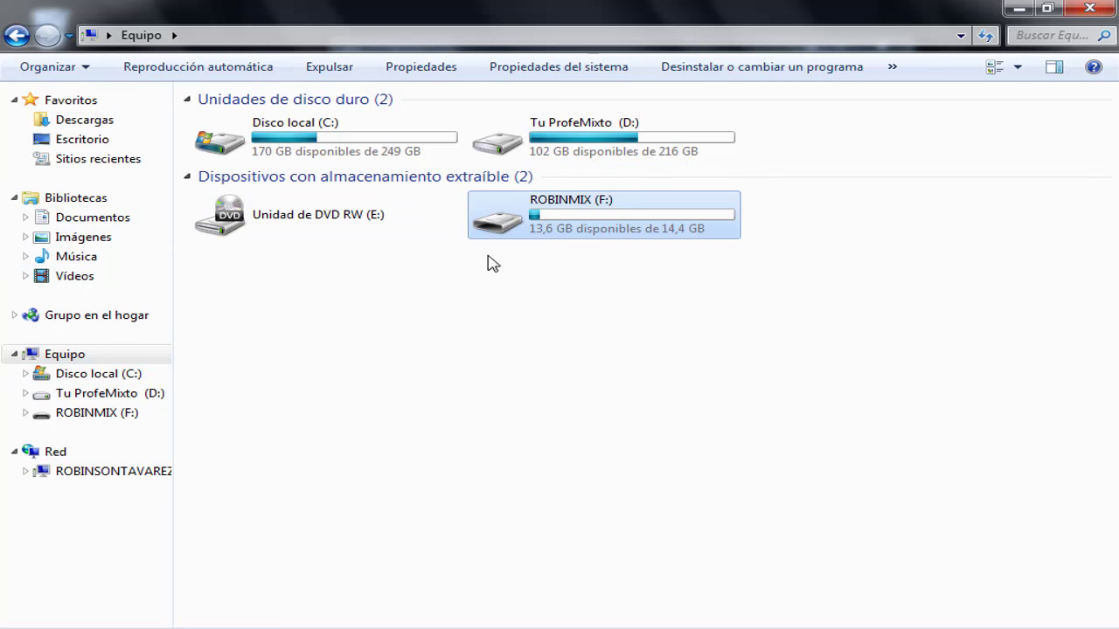
{"action": "left_click", "coordinate": [599, 346]}
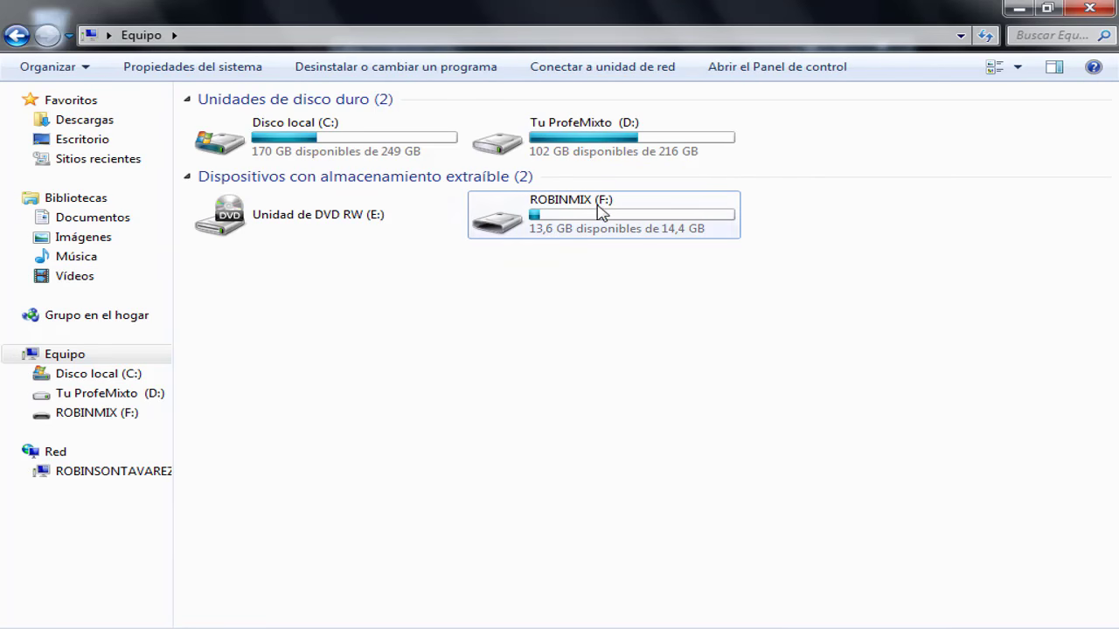
In Rufus, set the boot selection to No auto-ejecutable and format the ROBINMIX (F:) drive, accepting the erasure of all data
{"action": "left_click", "coordinate": [582, 626]}
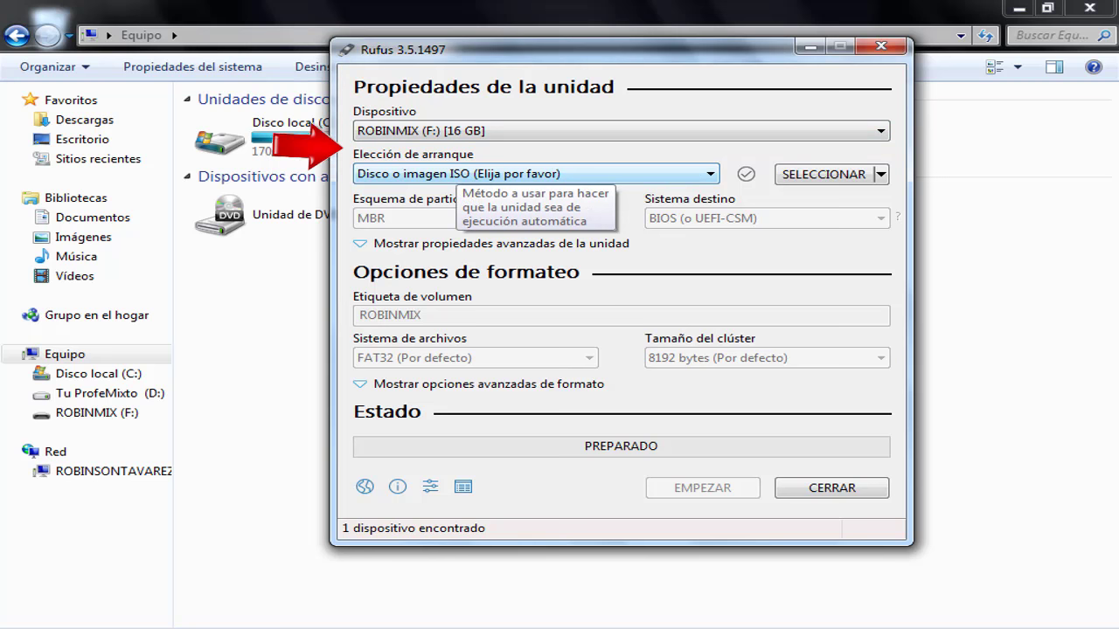
{"action": "left_click", "coordinate": [456, 173]}
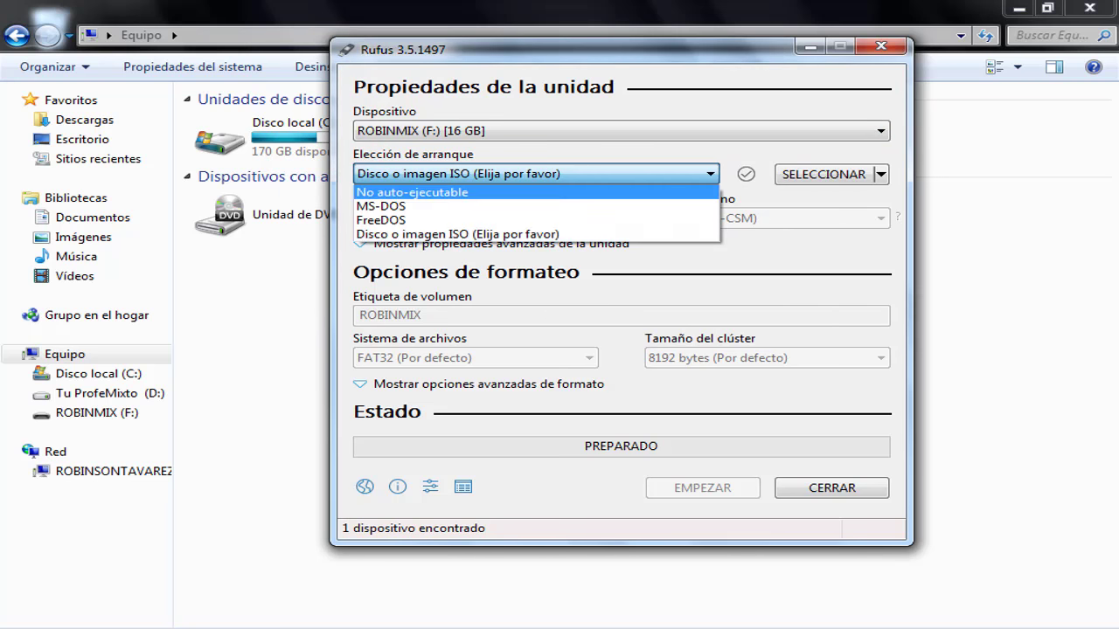
{"action": "left_click", "coordinate": [410, 191]}
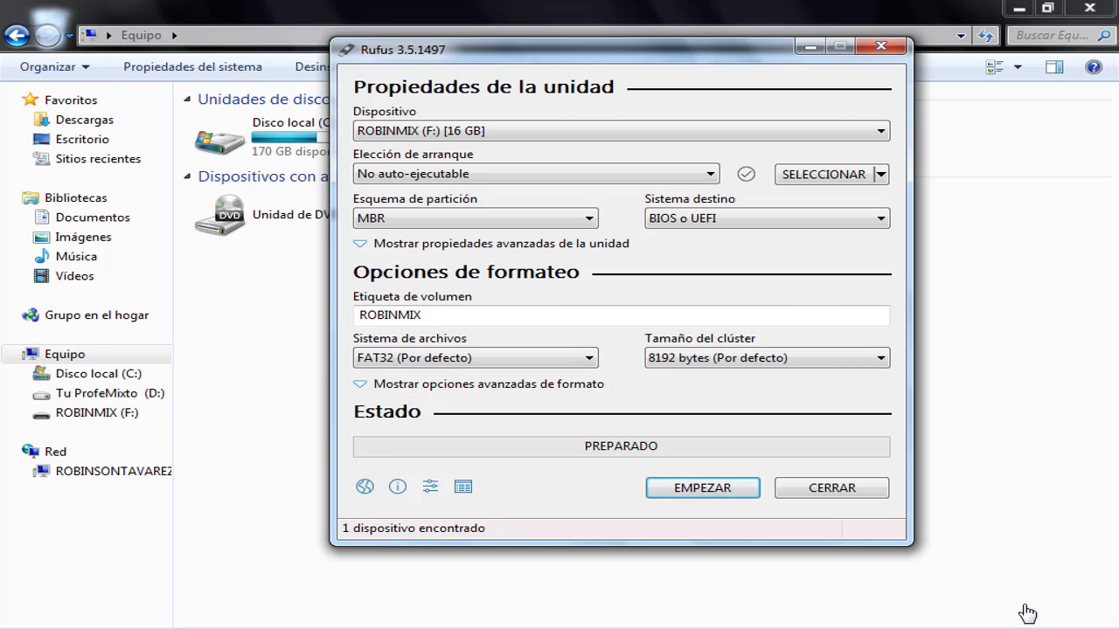
{"action": "key", "text": "Return"}
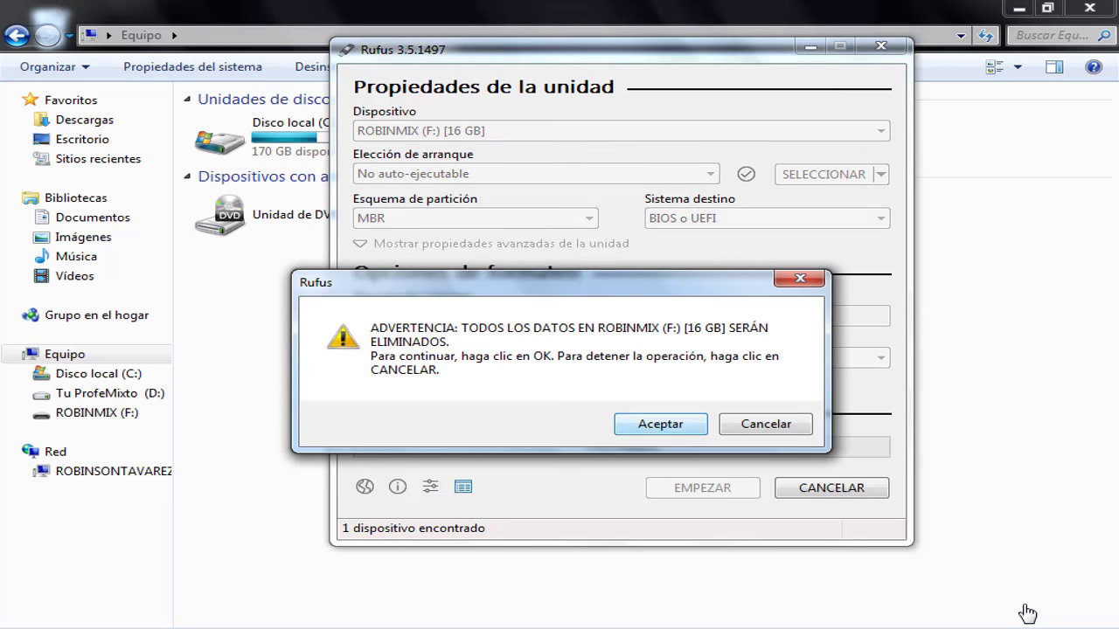
{"action": "key", "text": "Return"}
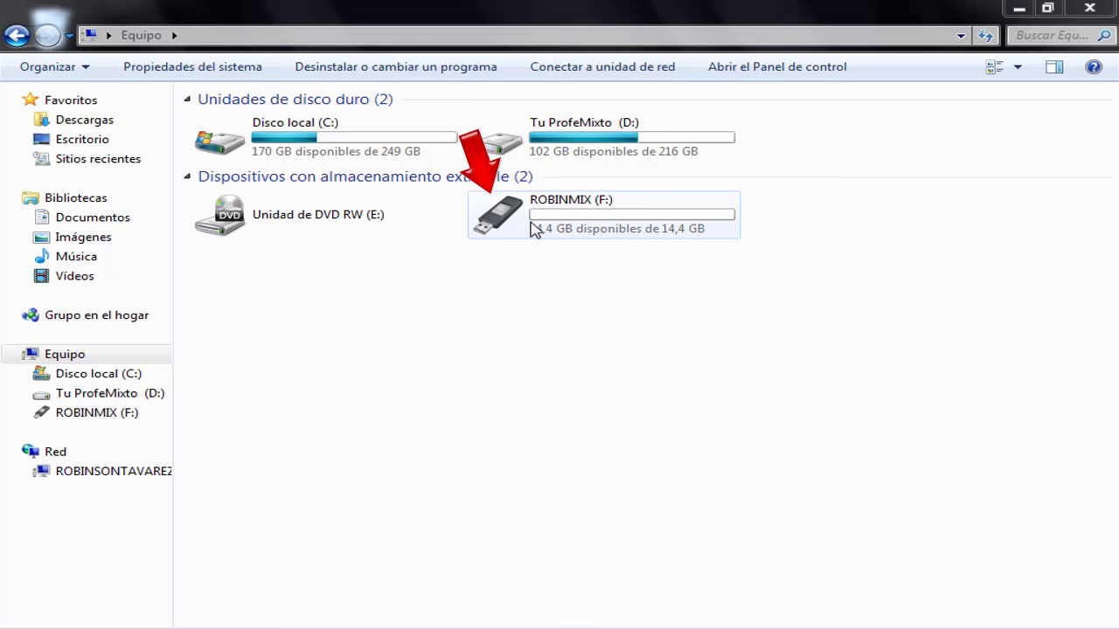
Open the formatted ROBINMIX (F:) drive in the file explorer to inspect its contents
{"action": "left_click", "coordinate": [582, 217]}
{"action": "double_click", "coordinate": [567, 216]}
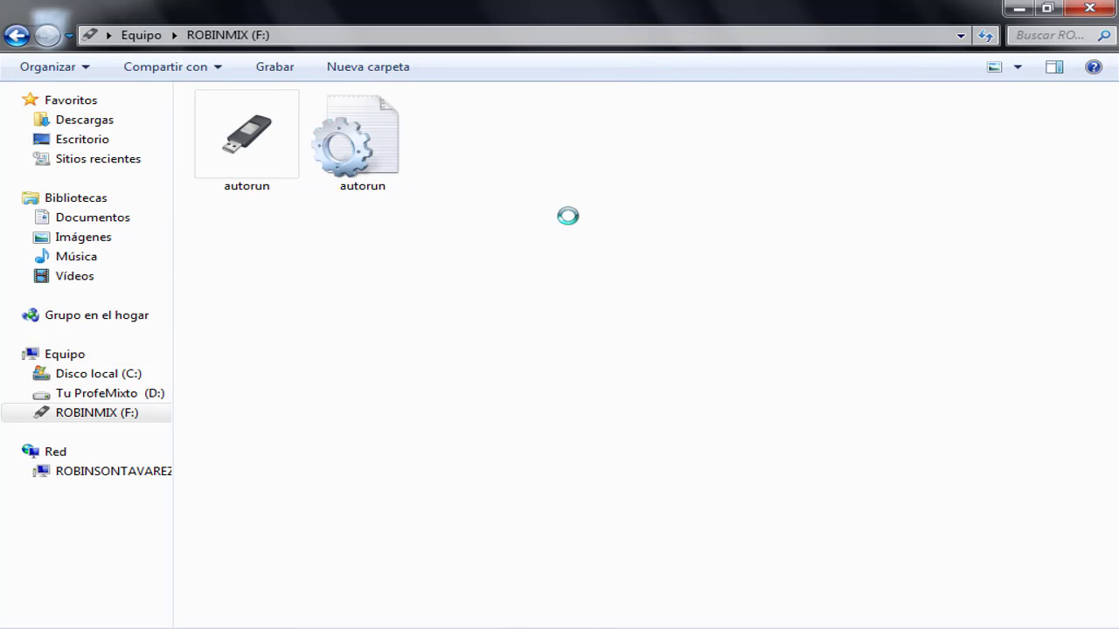